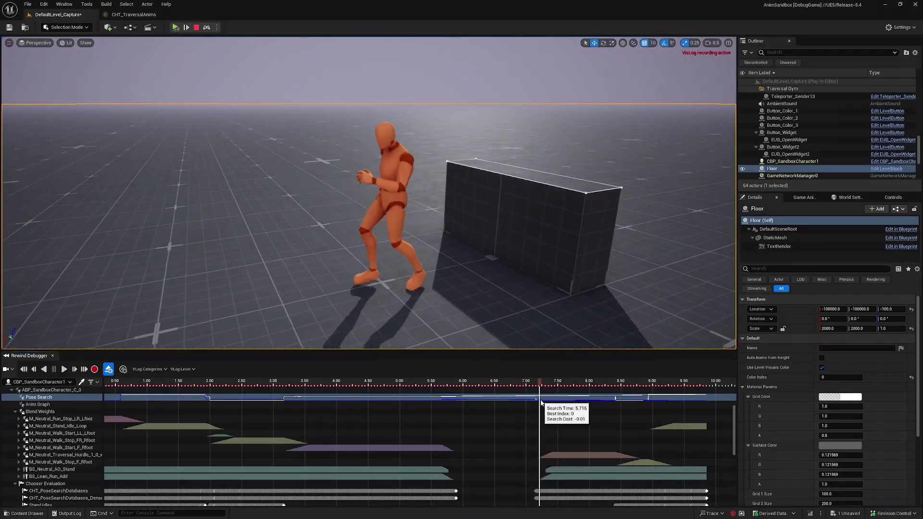
Scrub the Rewind Debugger playback back to about 6.6 seconds.
{"action": "mouse_move", "coordinate": [541, 403]}
{"action": "left_mouse_down"}
{"action": "mouse_move", "coordinate": [501, 416]}
{"action": "mouse_move", "coordinate": [524, 411]}
{"action": "left_mouse_up"}
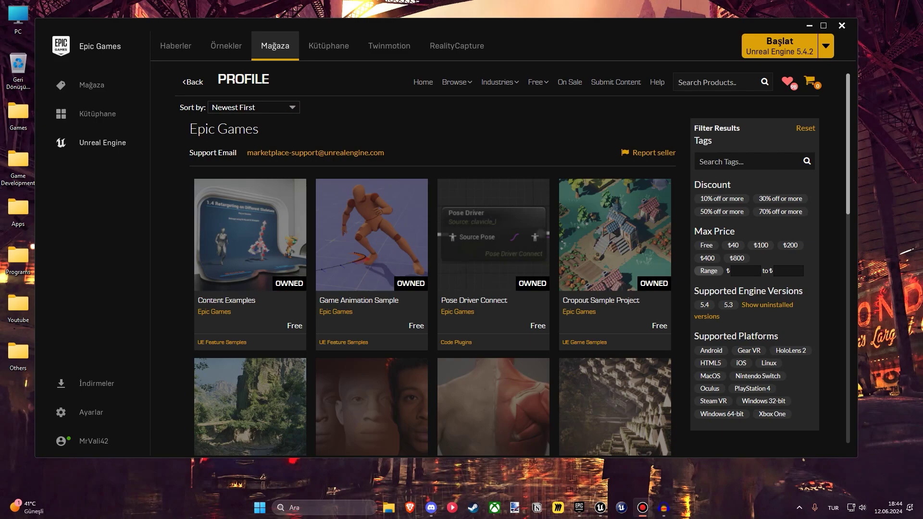
Find the Game Animation Sample under Free > Epic Games Content, then go to the Library.
{"action": "mouse_move", "coordinate": [538, 82]}
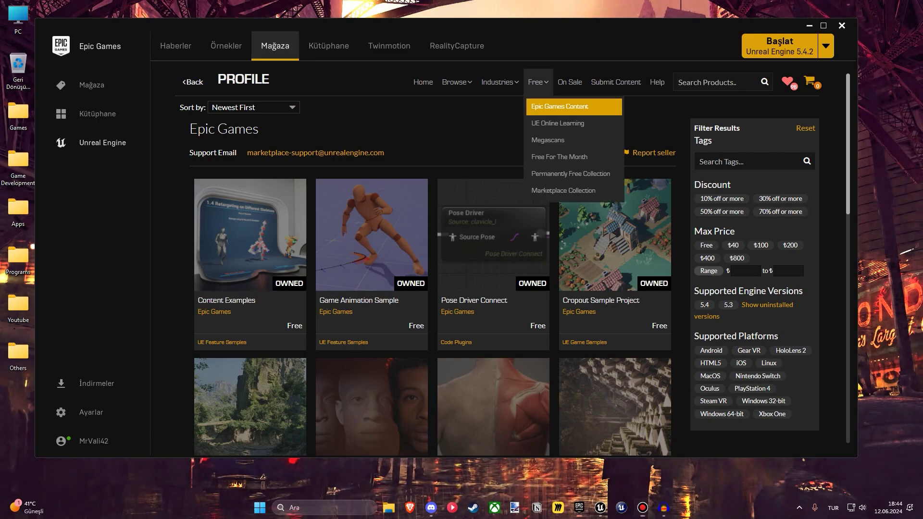
{"action": "left_click", "coordinate": [560, 107]}
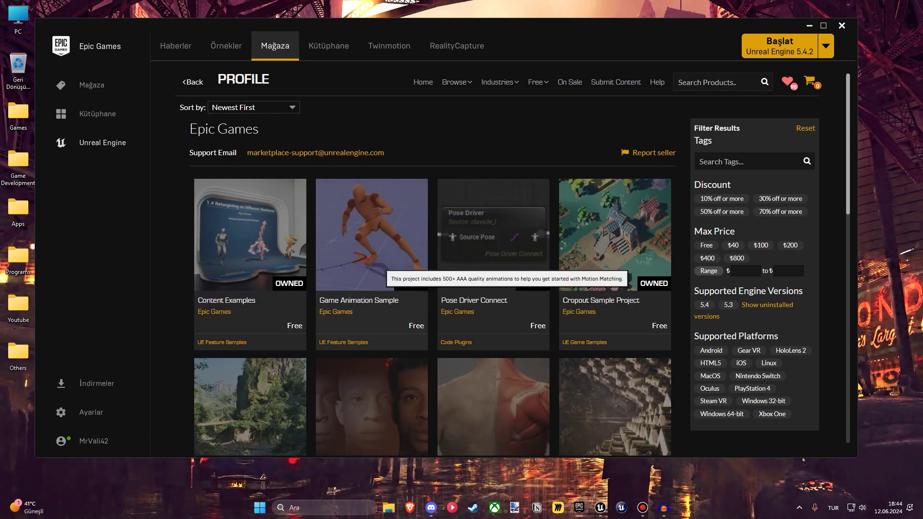
{"action": "left_click", "coordinate": [384, 262]}
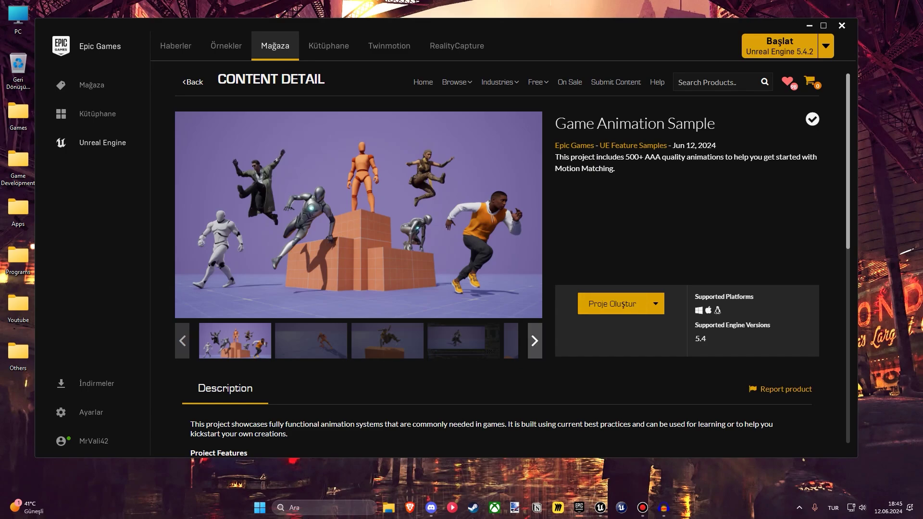
{"action": "left_click", "coordinate": [329, 46]}
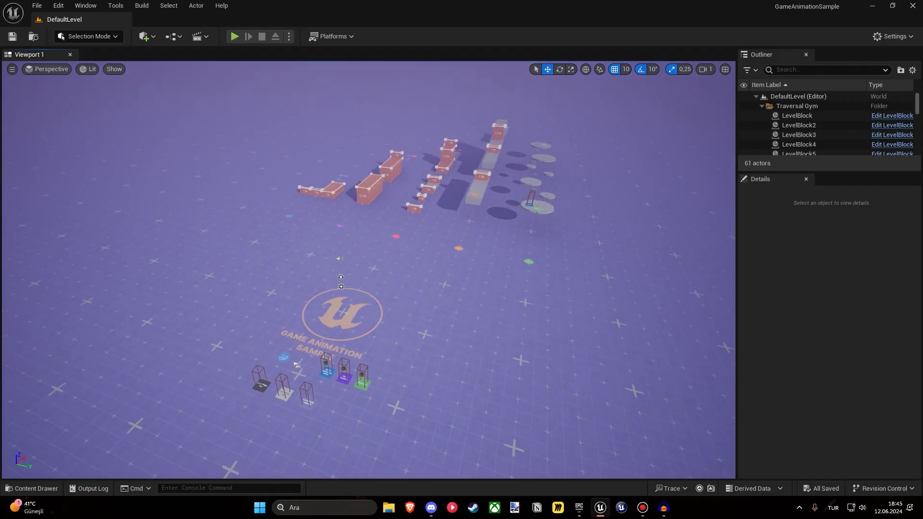
Play DefaultLevel in-editor (Alt+P) and run the mannequin onto the Game Animation Widget pad.
{"action": "key", "text": "alt+p"}
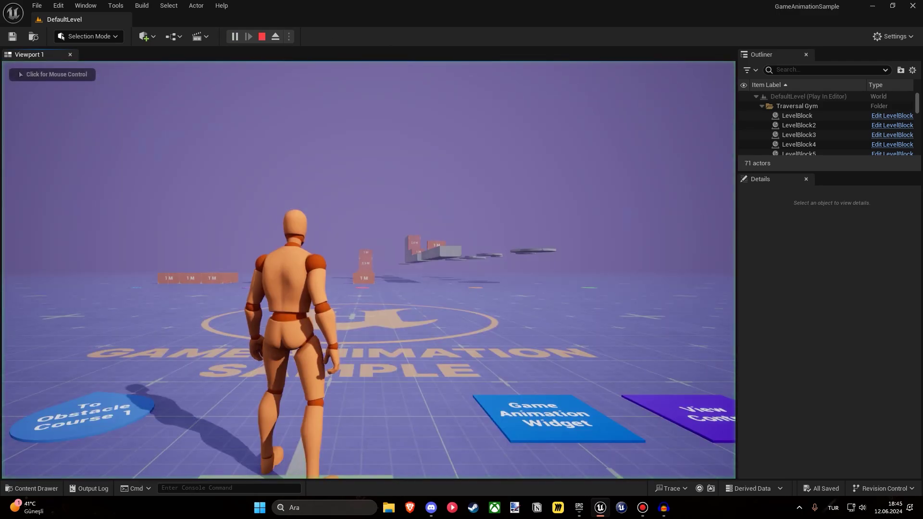
{"action": "key", "text": "w"}
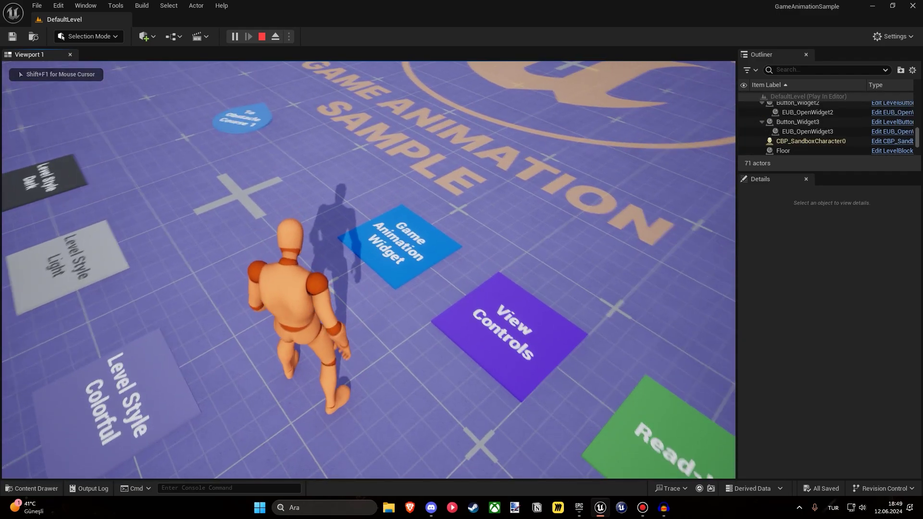
{"action": "key", "text": "w"}
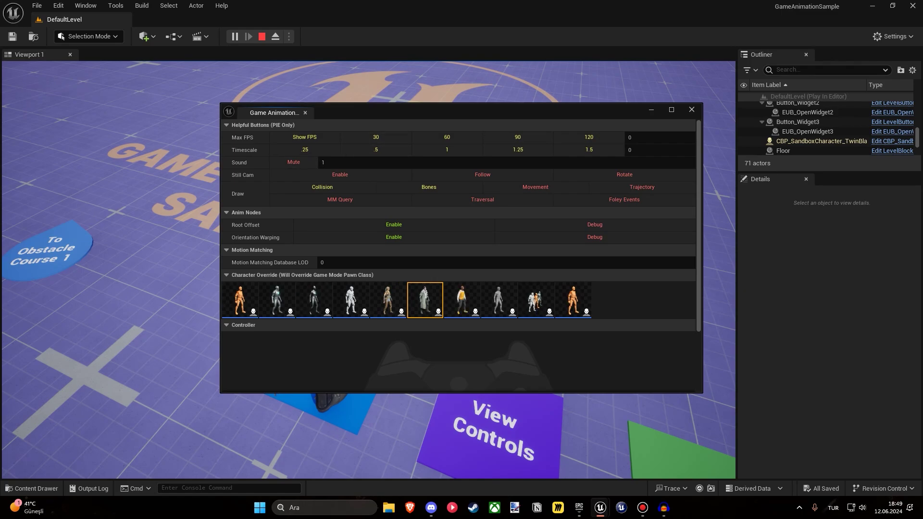
Walk onto the Light and Colorful Level Style pads, stop play, and open the Content Drawer.
{"action": "key", "text": "w"}
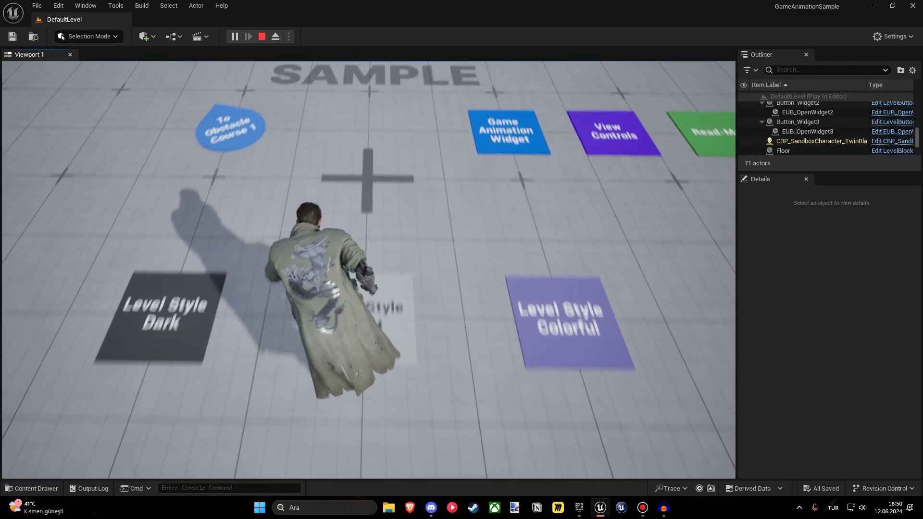
{"action": "key", "text": "d"}
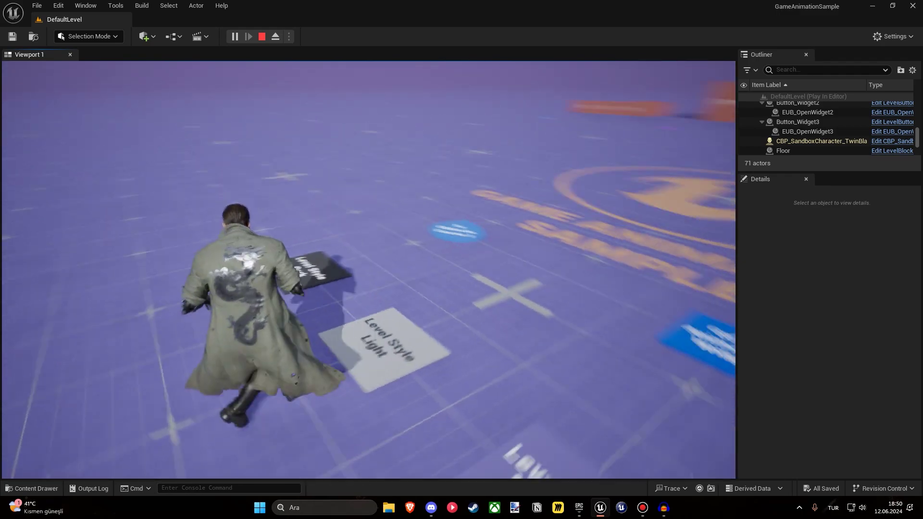
{"action": "key", "text": "w"}
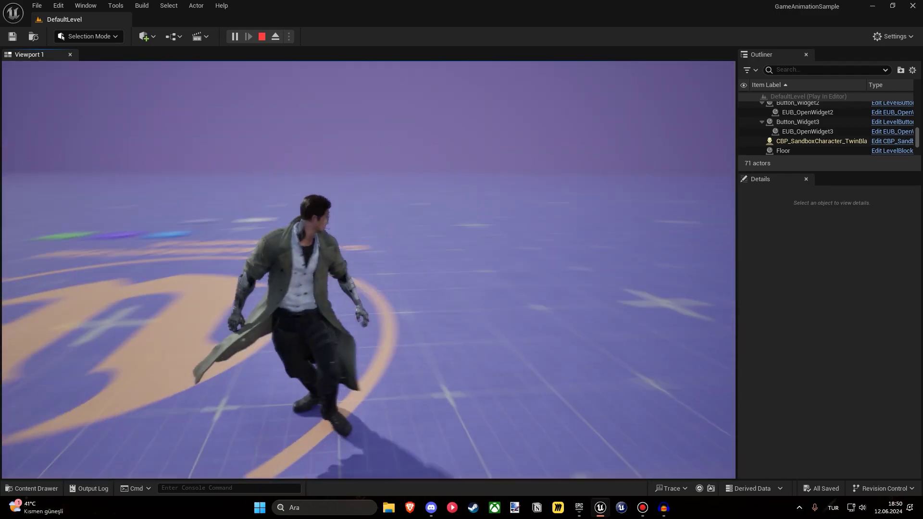
{"action": "key", "text": "w"}
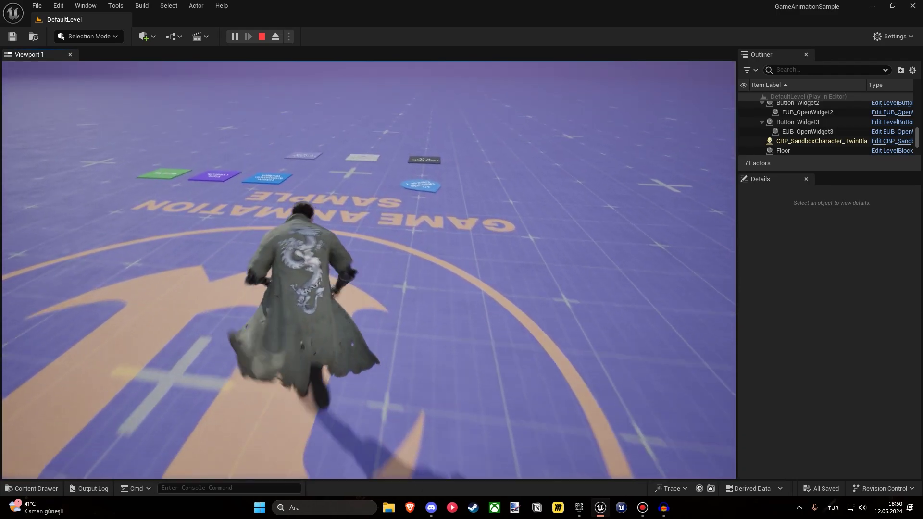
{"action": "key", "text": "Escape"}
{"action": "key", "text": "ctrl+space"}
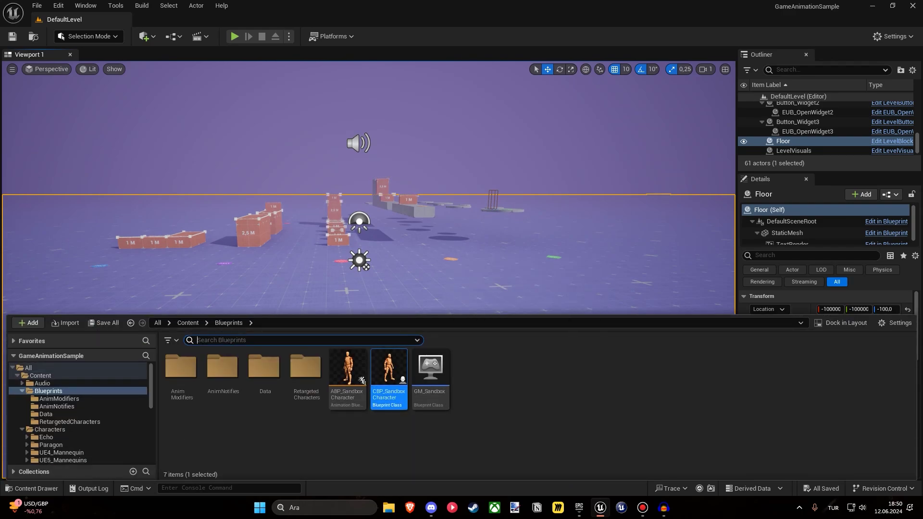
Open CBP_SandboxCharacter and connect IA_Crouch Triggered to the Crouch section's Branch node.
{"action": "key", "text": "Return"}
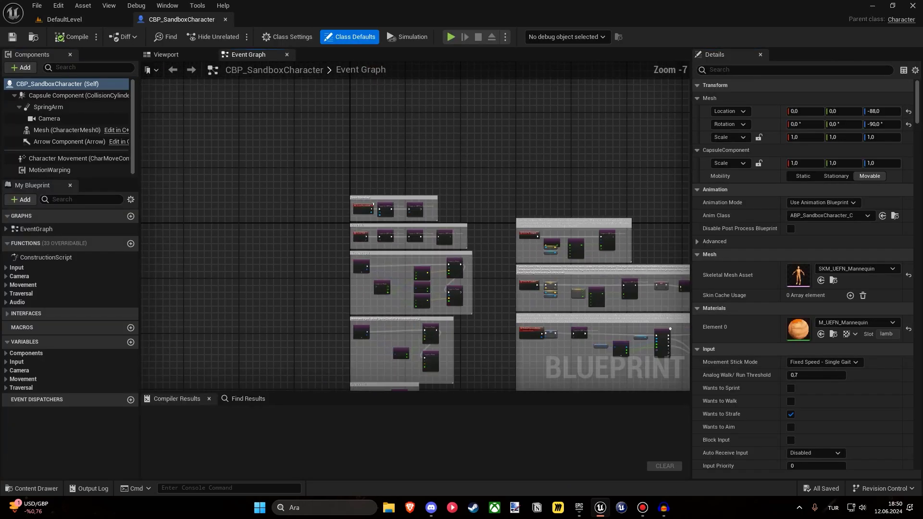
{"action": "scroll", "coordinate": [374, 204], "scroll_direction": "up", "scroll_amount": 4}
{"action": "right_click_drag", "start_coordinate": [413, 337], "coordinate": [413, 159]}
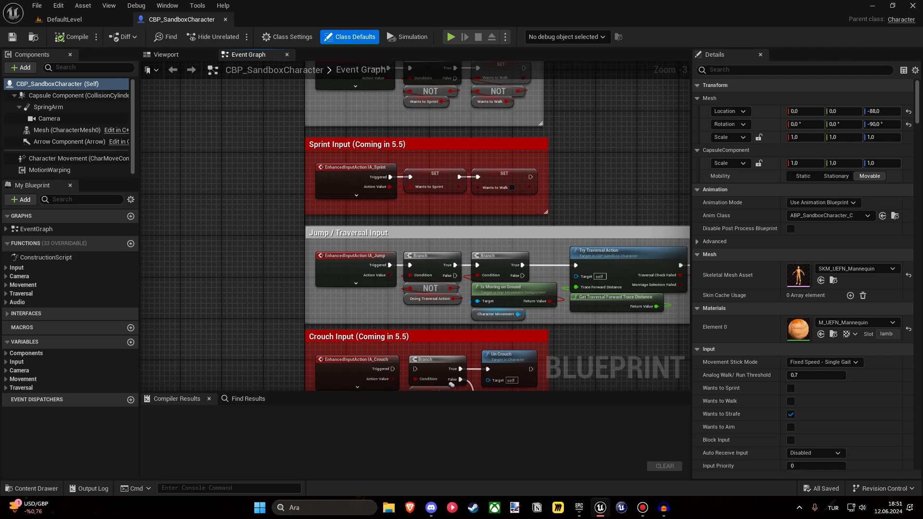
{"action": "scroll", "coordinate": [416, 226], "scroll_direction": "up", "scroll_amount": 1}
{"action": "right_click_drag", "start_coordinate": [416, 336], "coordinate": [415, 193]}
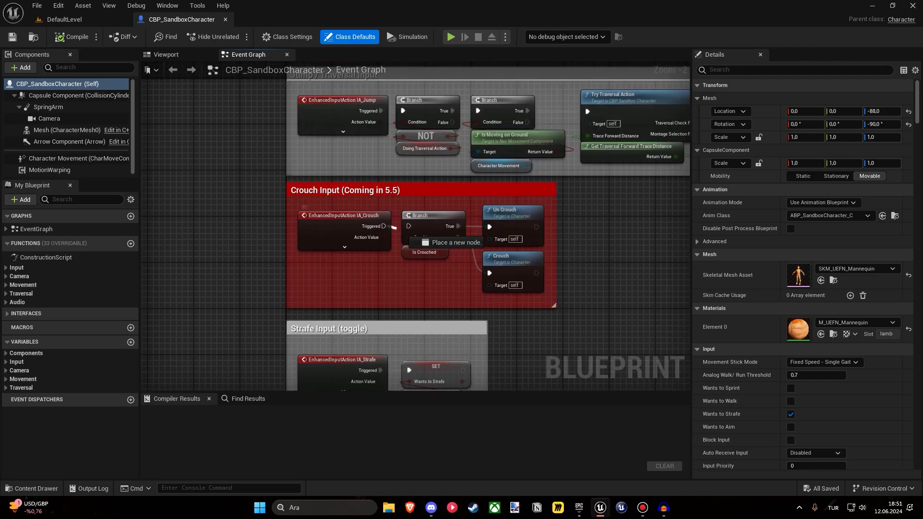
{"action": "mouse_move", "coordinate": [450, 243]}
{"action": "right_mouse_down"}
{"action": "mouse_move", "coordinate": [498, 448]}
{"action": "mouse_move", "coordinate": [459, 375]}
{"action": "right_mouse_up"}
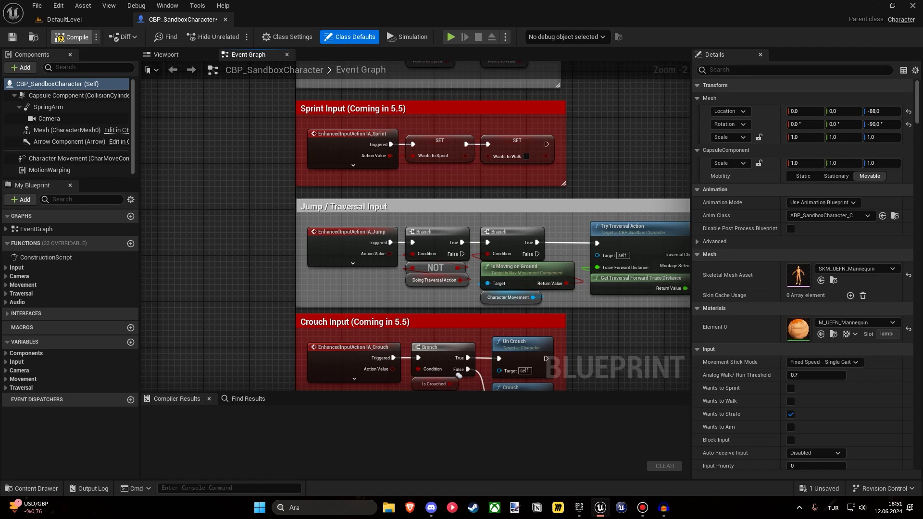
Save and compile the character Blueprint, then return to the DefaultLevel editor.
{"action": "key", "text": "ctrl+s"}
{"action": "right_click_drag", "start_coordinate": [459, 376], "coordinate": [455, 295]}
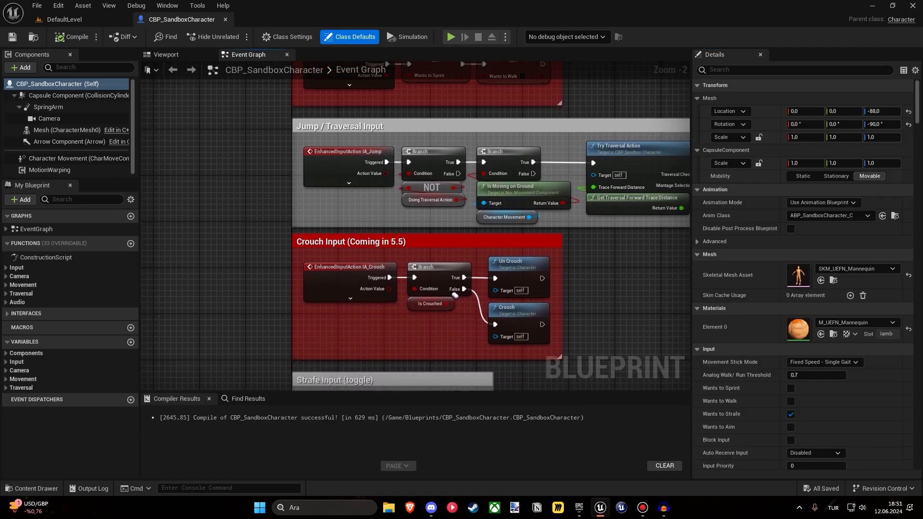
{"action": "left_click", "coordinate": [64, 20]}
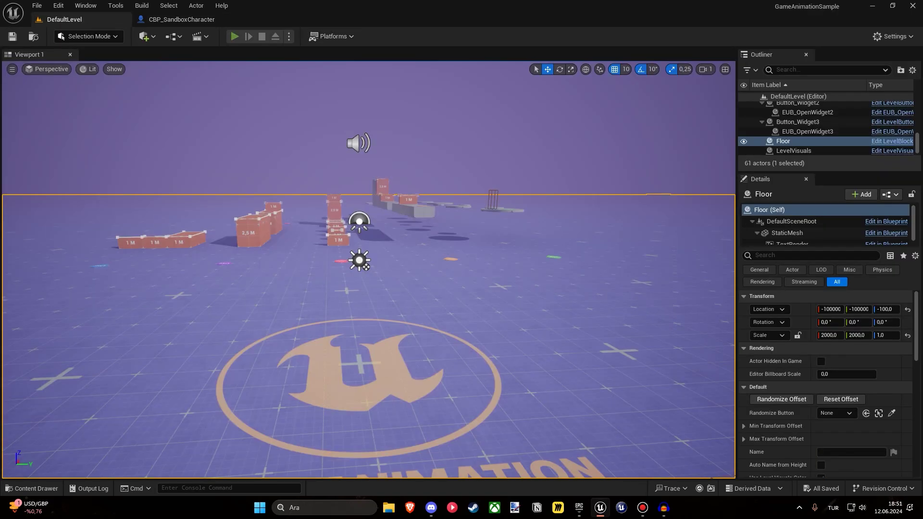
Test the level in Play In Editor, running the mannequin forward, then stop the session.
{"action": "key", "text": "alt+p"}
{"action": "key", "text": "w"}
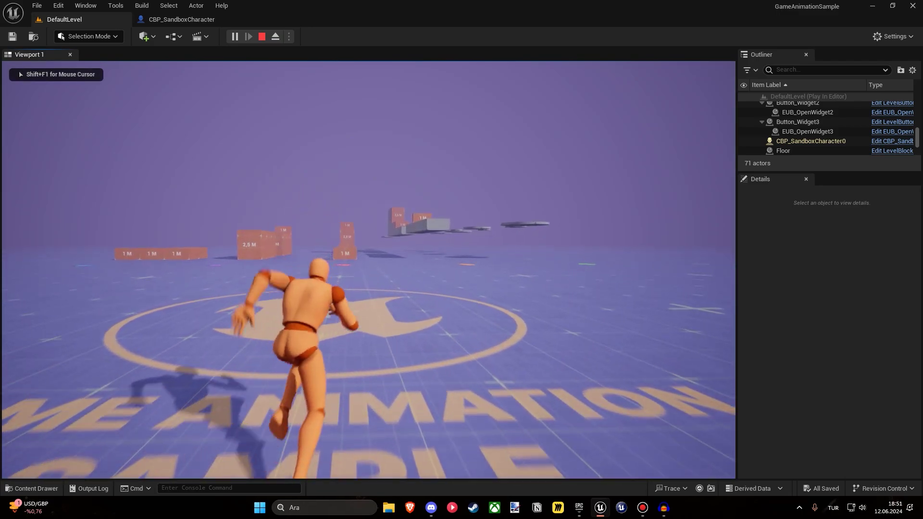
{"action": "key", "text": "w"}
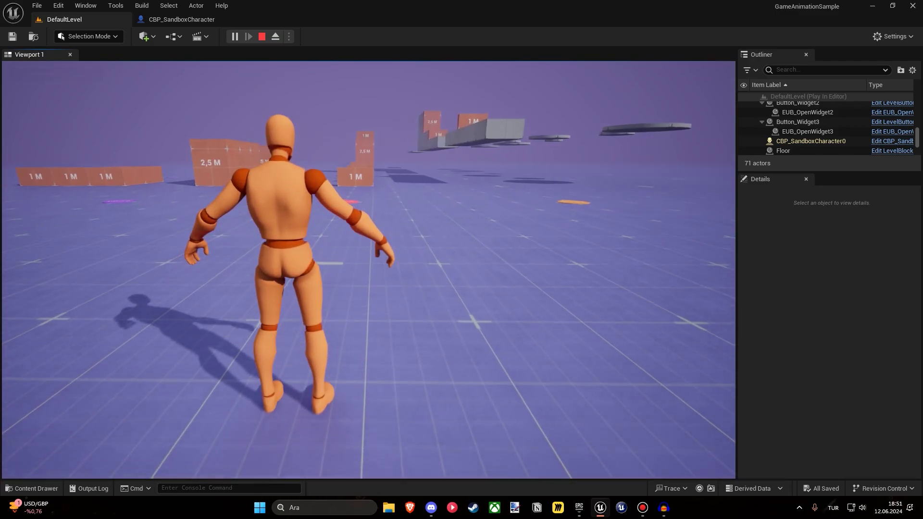
{"action": "key", "text": "w"}
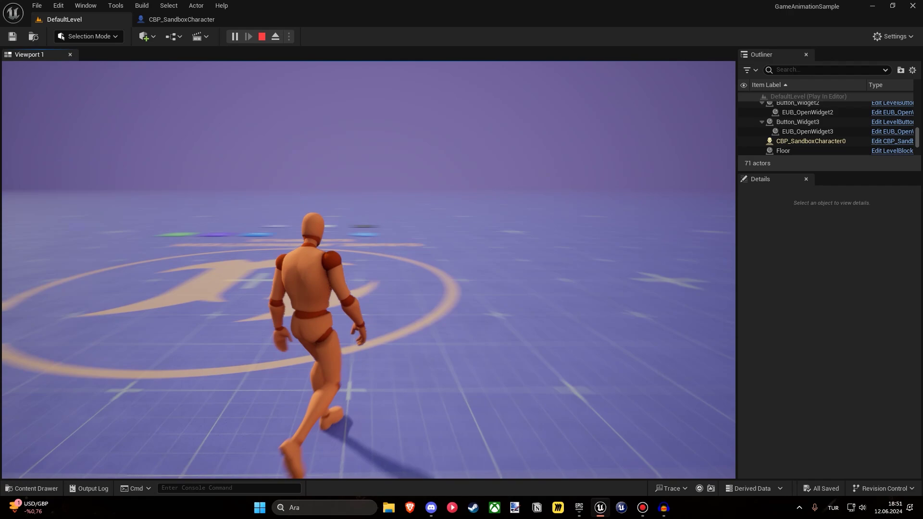
{"action": "key", "text": "Escape"}
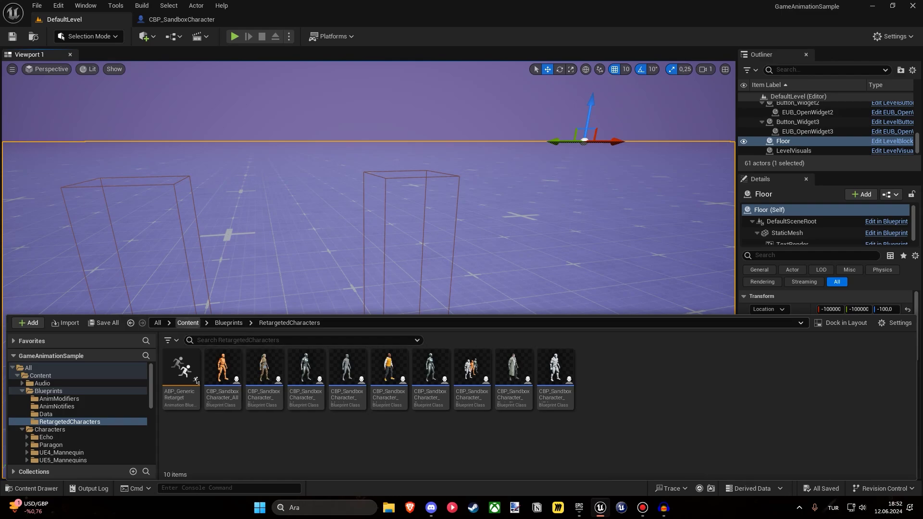
From the Content root, scroll through the 534 'animation' search results, then clear the search.
{"action": "left_click", "coordinate": [187, 323]}
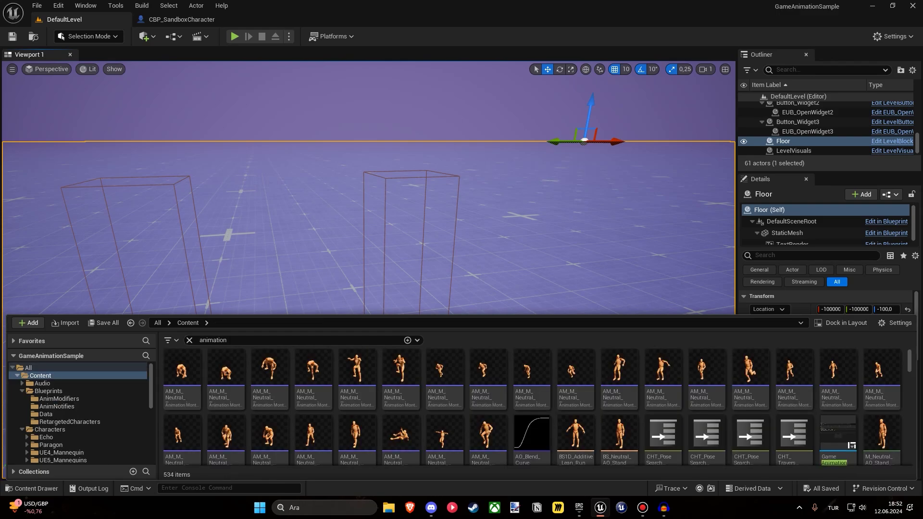
{"action": "scroll", "coordinate": [721, 380], "scroll_direction": "down", "scroll_amount": 5}
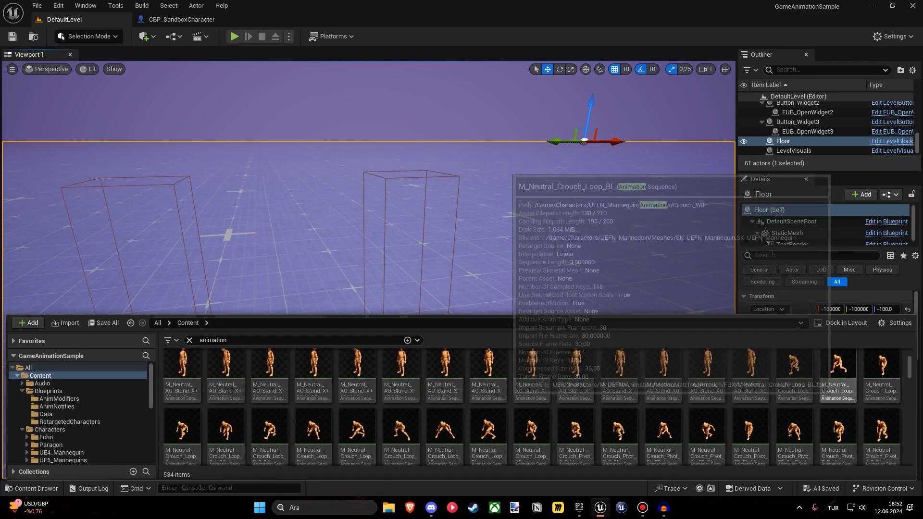
{"action": "scroll", "coordinate": [706, 375], "scroll_direction": "down", "scroll_amount": 3}
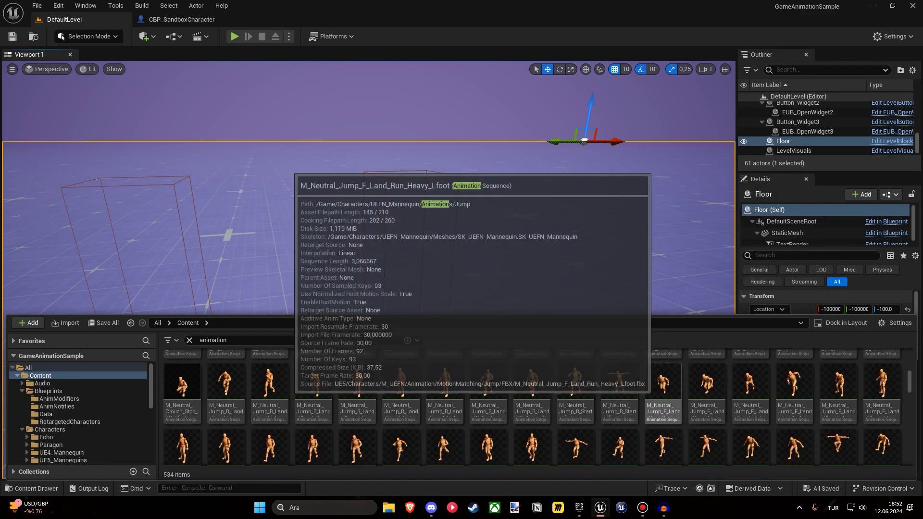
{"action": "scroll", "coordinate": [619, 370], "scroll_direction": "down", "scroll_amount": 3}
{"action": "scroll", "coordinate": [620, 375], "scroll_direction": "down", "scroll_amount": 3}
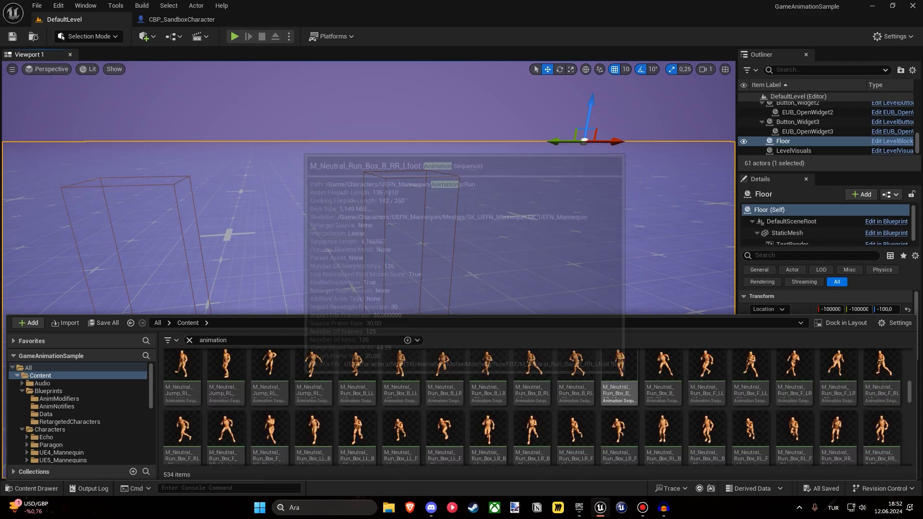
{"action": "scroll", "coordinate": [620, 375], "scroll_direction": "down", "scroll_amount": 2}
{"action": "scroll", "coordinate": [620, 375], "scroll_direction": "down", "scroll_amount": 2}
{"action": "scroll", "coordinate": [619, 375], "scroll_direction": "down", "scroll_amount": 3}
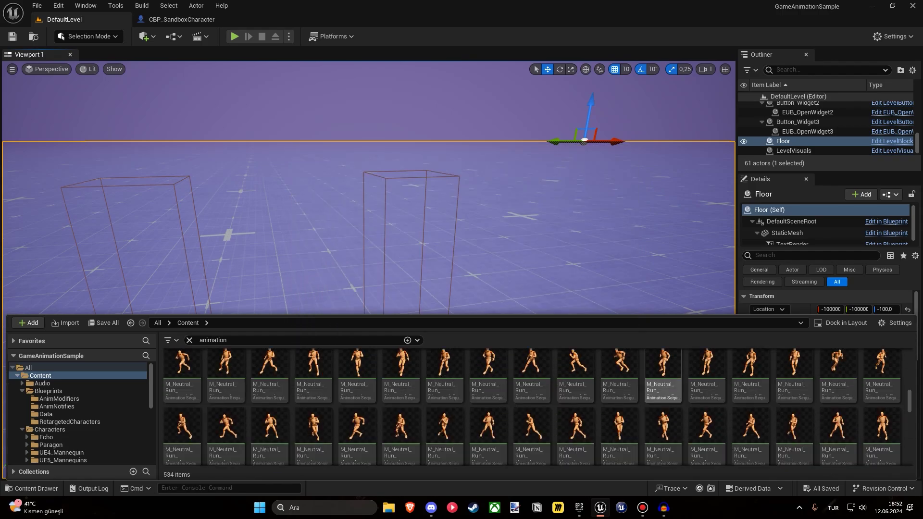
{"action": "scroll", "coordinate": [664, 385], "scroll_direction": "down", "scroll_amount": 2}
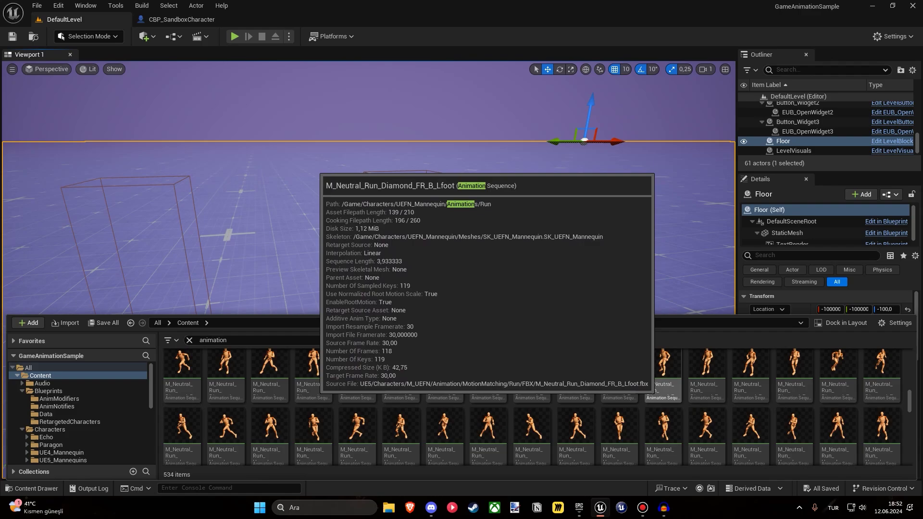
{"action": "scroll", "coordinate": [663, 385], "scroll_direction": "down", "scroll_amount": 1}
{"action": "scroll", "coordinate": [619, 414], "scroll_direction": "down", "scroll_amount": 2}
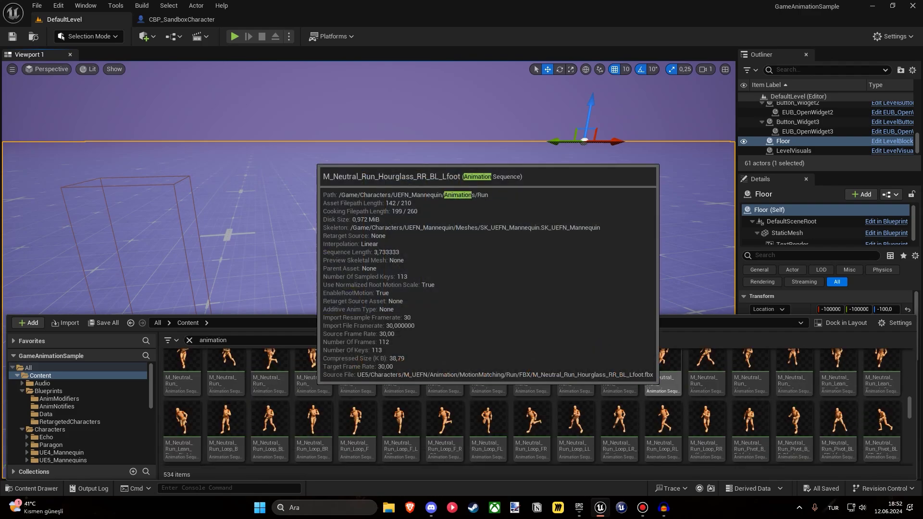
{"action": "scroll", "coordinate": [619, 413], "scroll_direction": "down", "scroll_amount": 2}
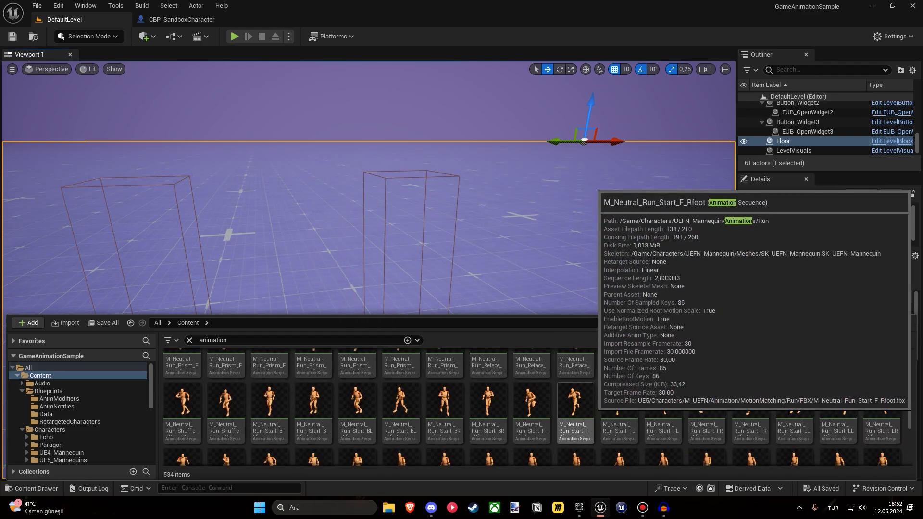
{"action": "scroll", "coordinate": [576, 404], "scroll_direction": "down", "scroll_amount": 2}
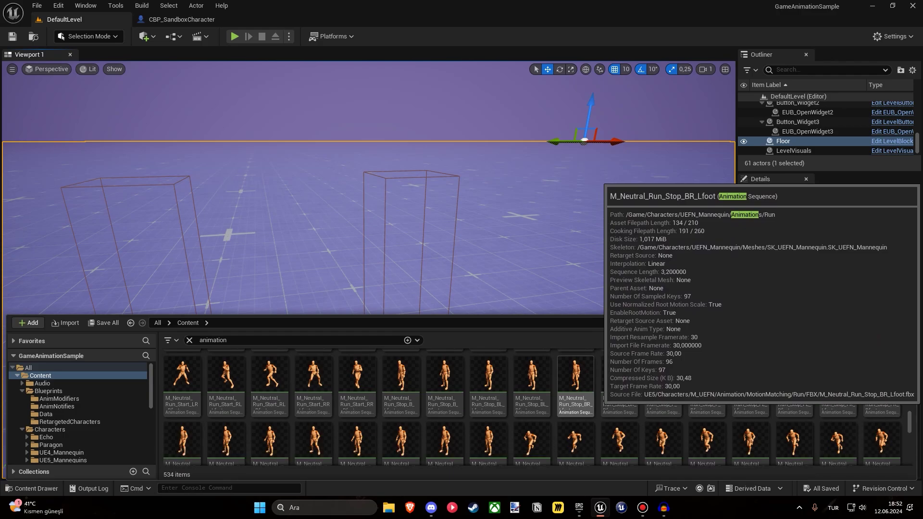
{"action": "scroll", "coordinate": [576, 404], "scroll_direction": "down", "scroll_amount": 1}
{"action": "scroll", "coordinate": [620, 413], "scroll_direction": "down", "scroll_amount": 2}
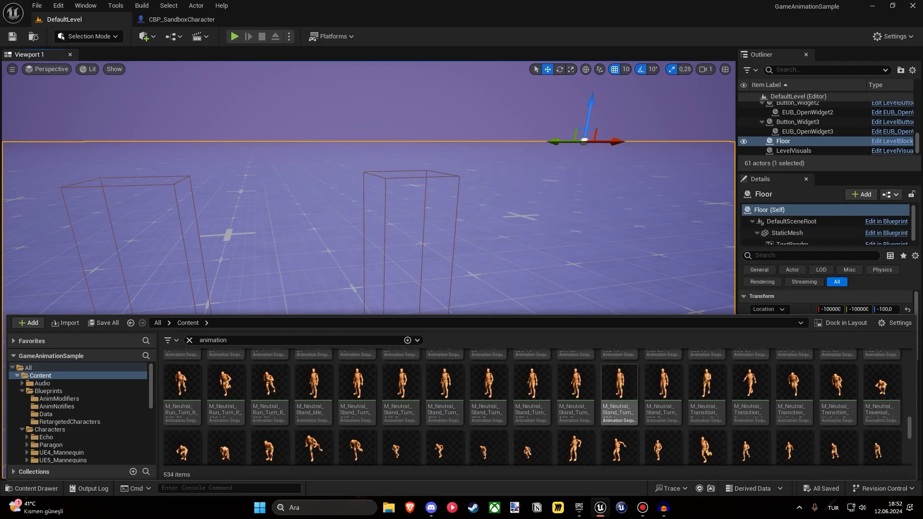
{"action": "scroll", "coordinate": [620, 413], "scroll_direction": "down", "scroll_amount": 3}
{"action": "scroll", "coordinate": [577, 404], "scroll_direction": "down", "scroll_amount": 3}
{"action": "scroll", "coordinate": [532, 394], "scroll_direction": "down", "scroll_amount": 3}
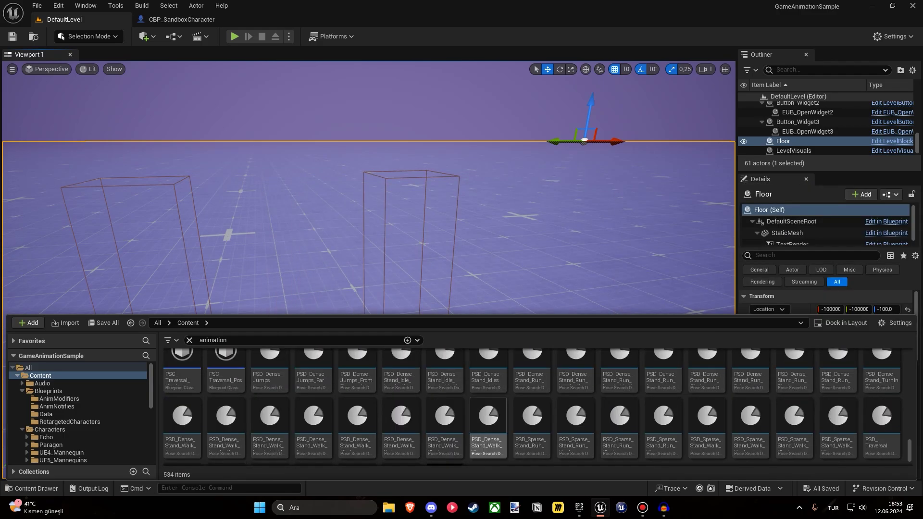
{"action": "scroll", "coordinate": [532, 385], "scroll_direction": "down", "scroll_amount": 2}
{"action": "scroll", "coordinate": [532, 384], "scroll_direction": "up", "scroll_amount": 3}
{"action": "scroll", "coordinate": [509, 380], "scroll_direction": "up", "scroll_amount": 3}
{"action": "scroll", "coordinate": [488, 375], "scroll_direction": "up", "scroll_amount": 2}
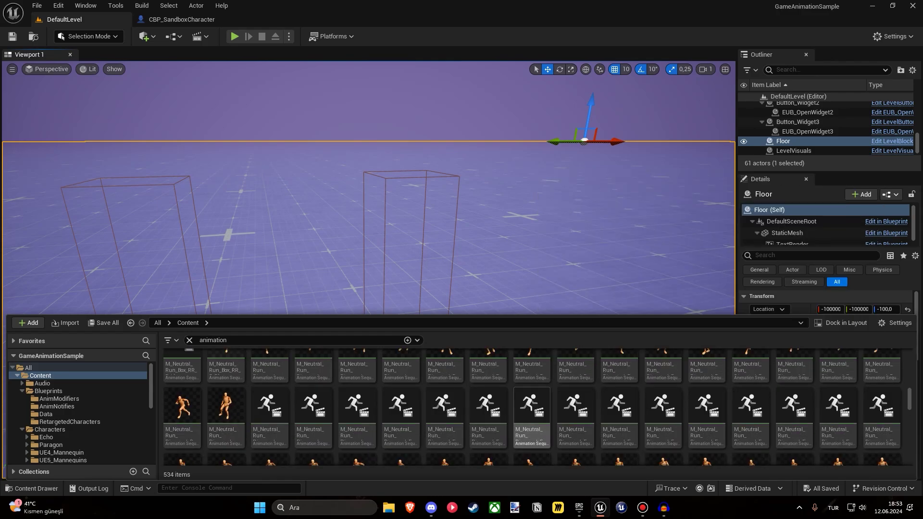
{"action": "left_click", "coordinate": [189, 340]}
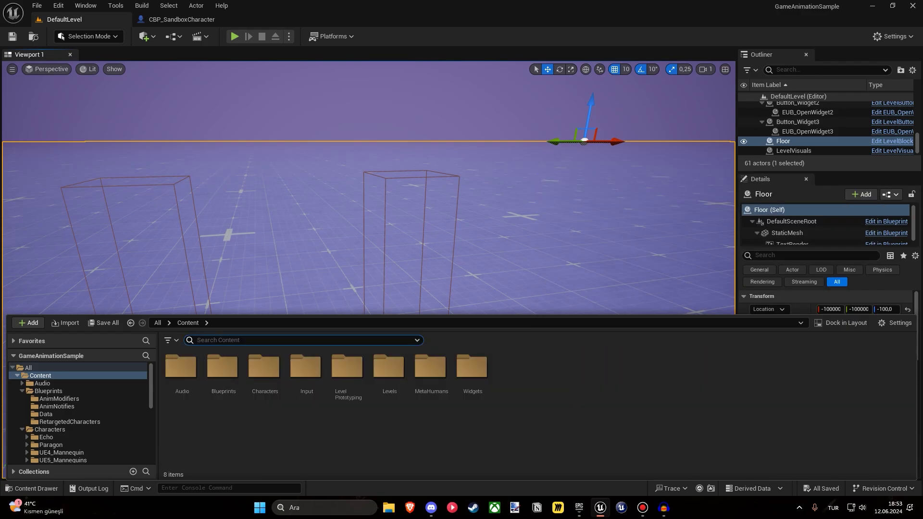
Look inside the Blueprints and Audio folders, returning to Content, then switch to CBP_SandboxCharacter.
{"action": "double_click", "coordinate": [222, 367]}
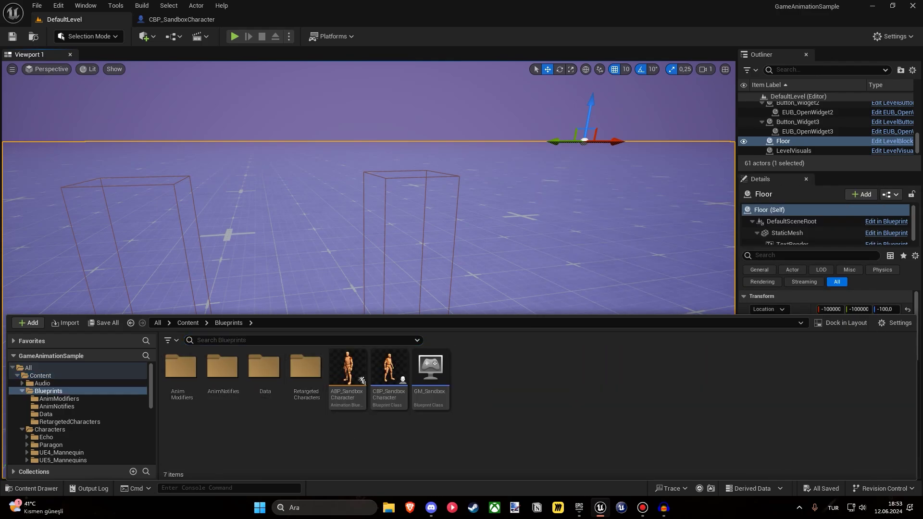
{"action": "left_click", "coordinate": [187, 323]}
{"action": "double_click", "coordinate": [195, 368]}
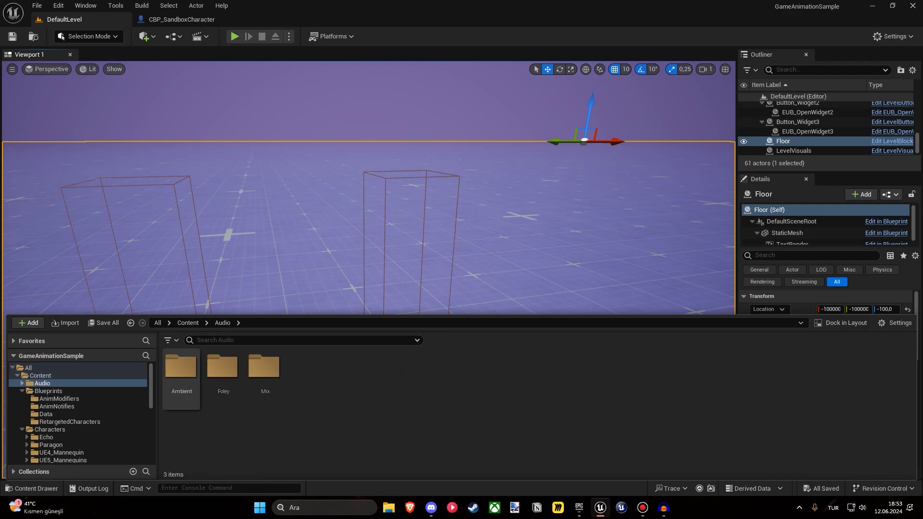
{"action": "left_click", "coordinate": [188, 323]}
{"action": "left_click", "coordinate": [182, 19]}
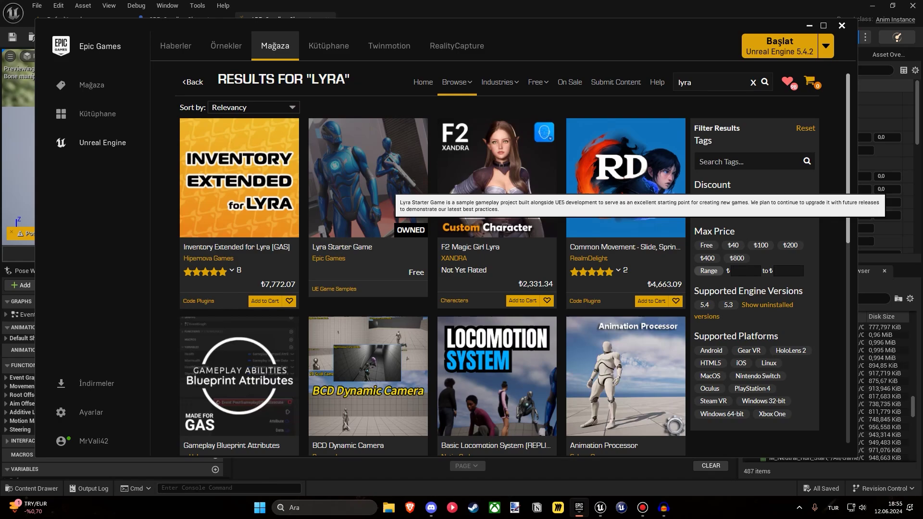
Open the Lyra Starter Game search result and show the second gallery screenshot.
{"action": "left_click", "coordinate": [391, 176]}
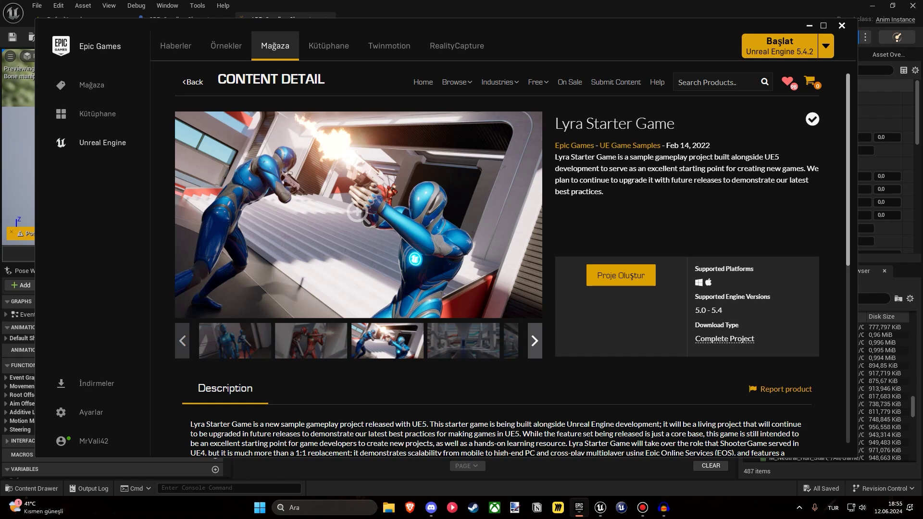
{"action": "left_click", "coordinate": [311, 340]}
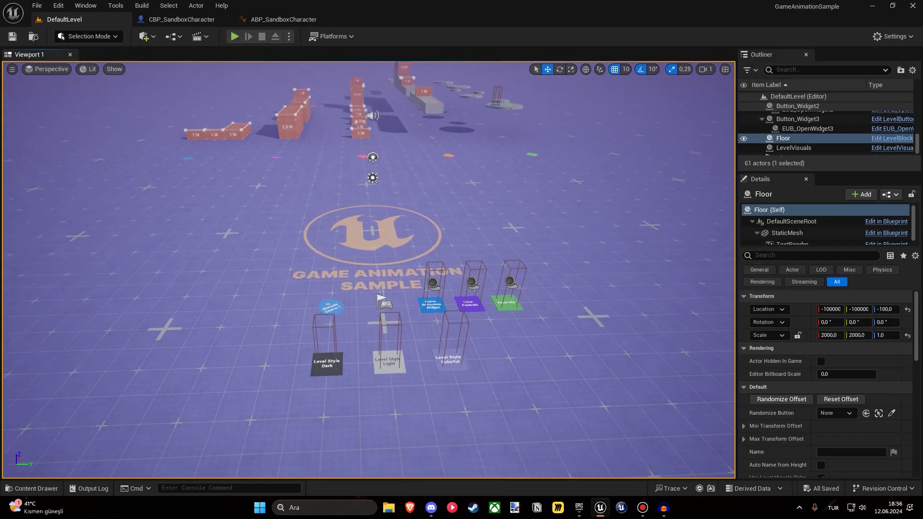
Dolly the DefaultLevel viewport camera back to see the logo and level-style stands.
{"action": "scroll", "coordinate": [368, 270], "scroll_direction": "down", "scroll_amount": 5}
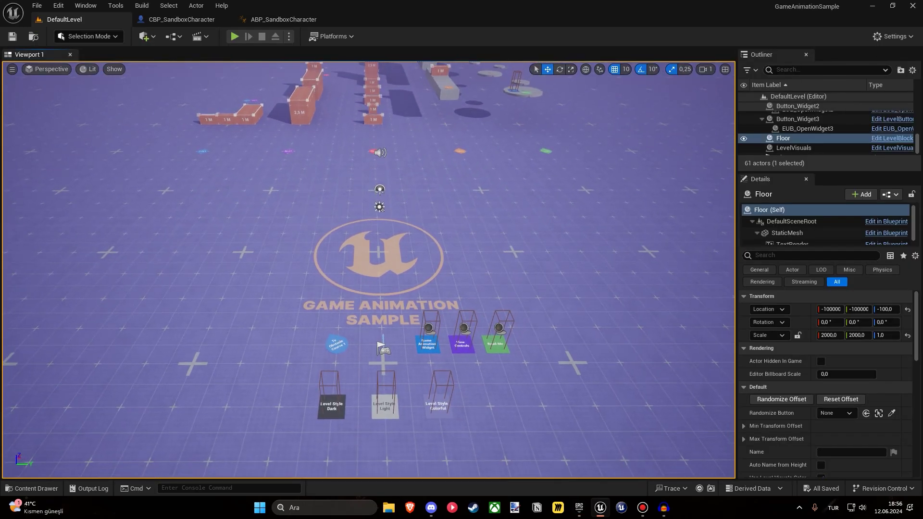